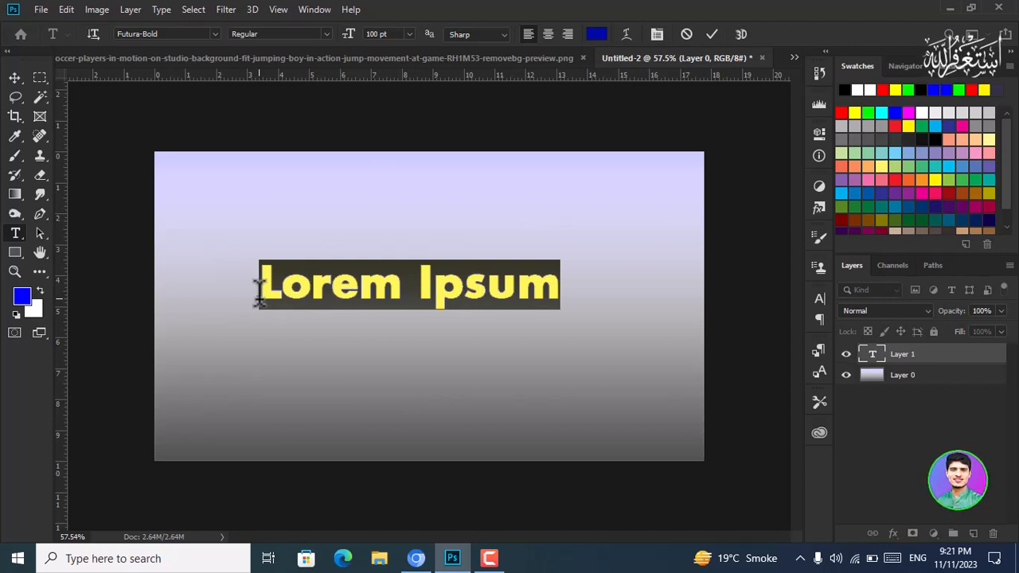
Step: Enter the text "Jump" and enlarge it until it spans most of the canvas width, centred on the background
{"action": "type", "text": "J"}
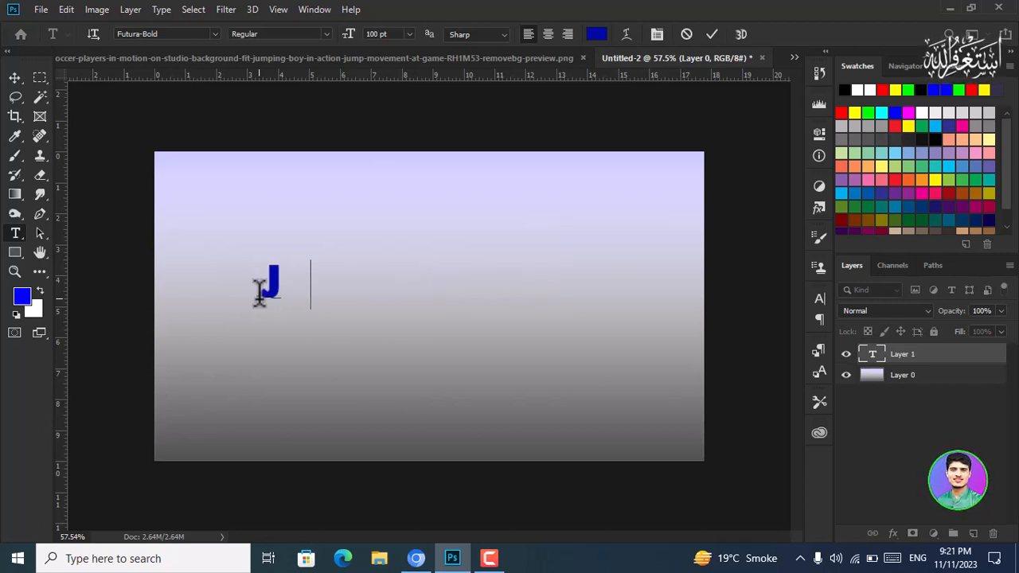
{"action": "type", "text": "um"}
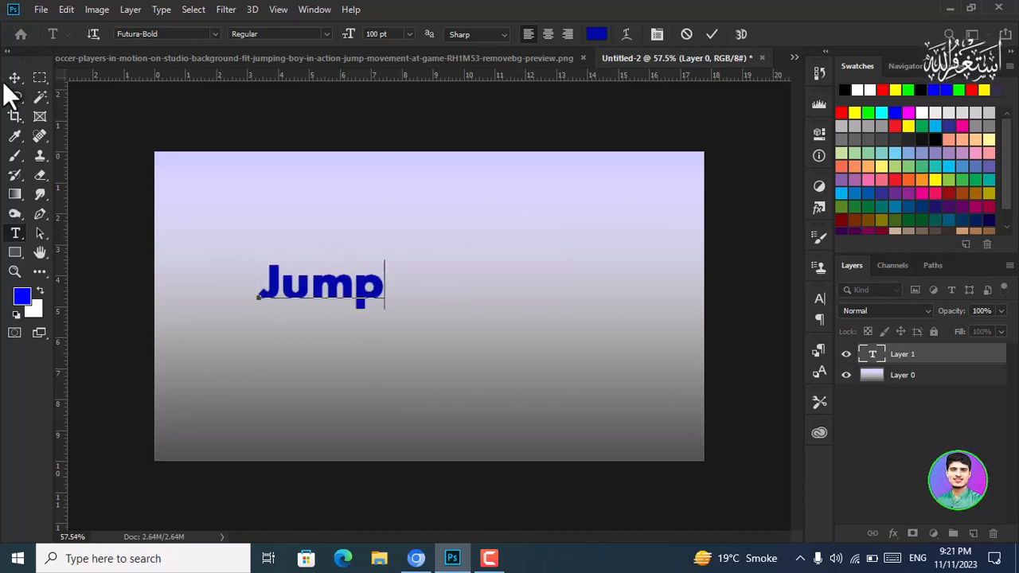
{"action": "left_click", "coordinate": [16, 80]}
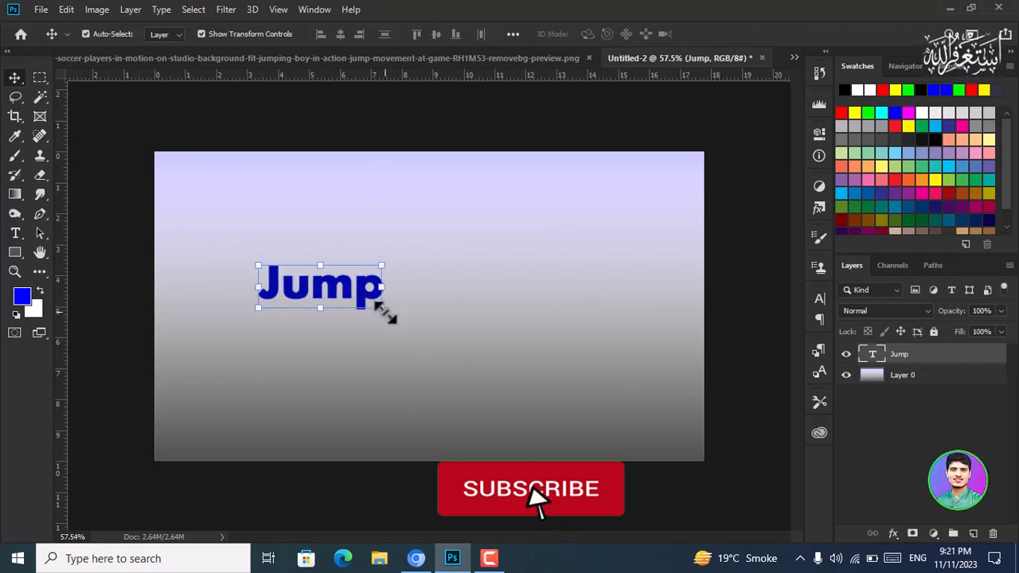
{"action": "left_click_drag", "start_coordinate": [387, 308], "coordinate": [638, 443]}
{"action": "left_click", "coordinate": [16, 78]}
{"action": "left_click_drag", "start_coordinate": [396, 362], "coordinate": [378, 325]}
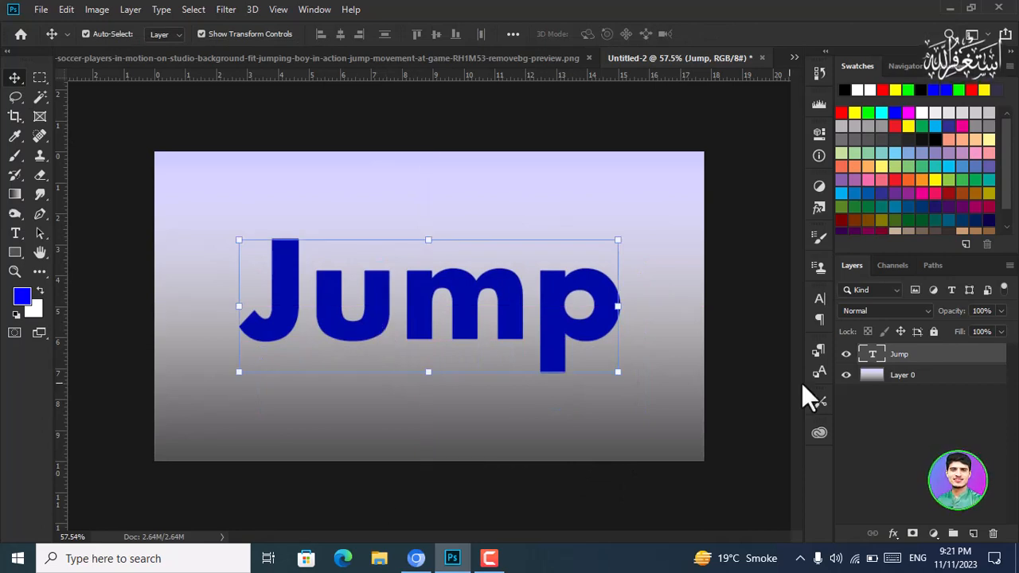
Step: Add a gradient overlay to the Jump text layer and set the gradient's end colour stop to dark green 015949
{"action": "double_click", "coordinate": [964, 365]}
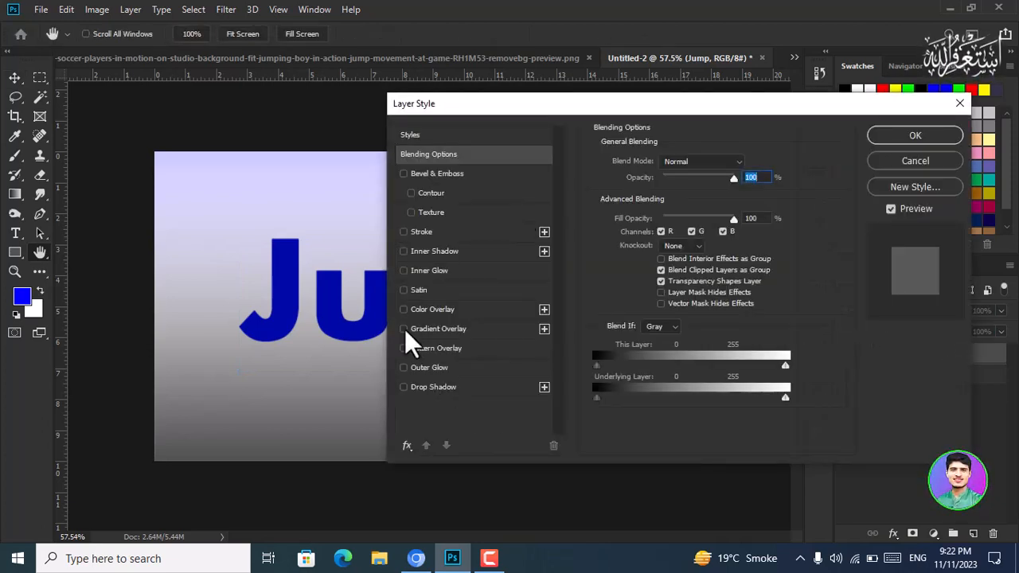
{"action": "left_click", "coordinate": [404, 329]}
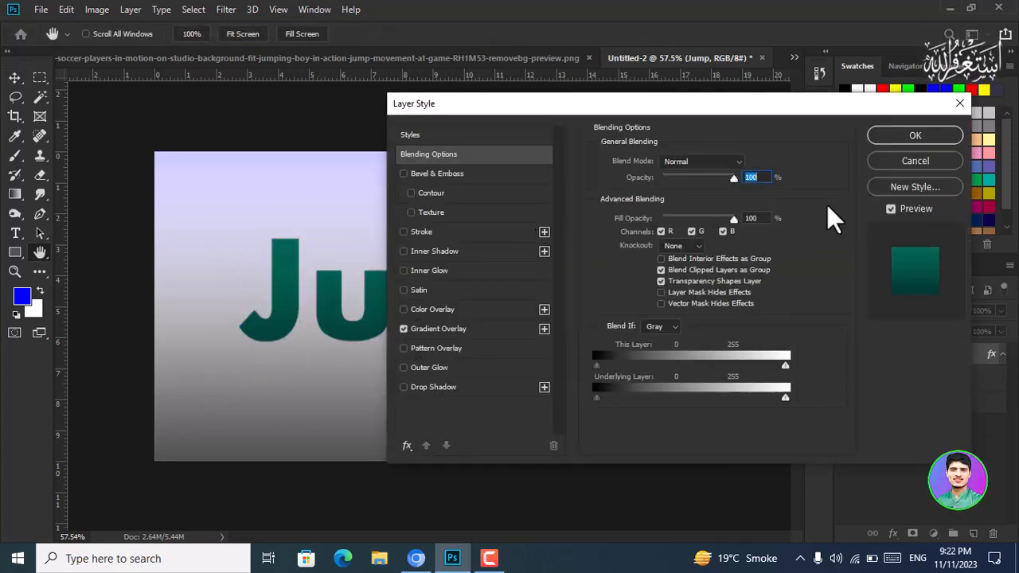
{"action": "left_click", "coordinate": [526, 331]}
{"action": "left_click", "coordinate": [696, 199]}
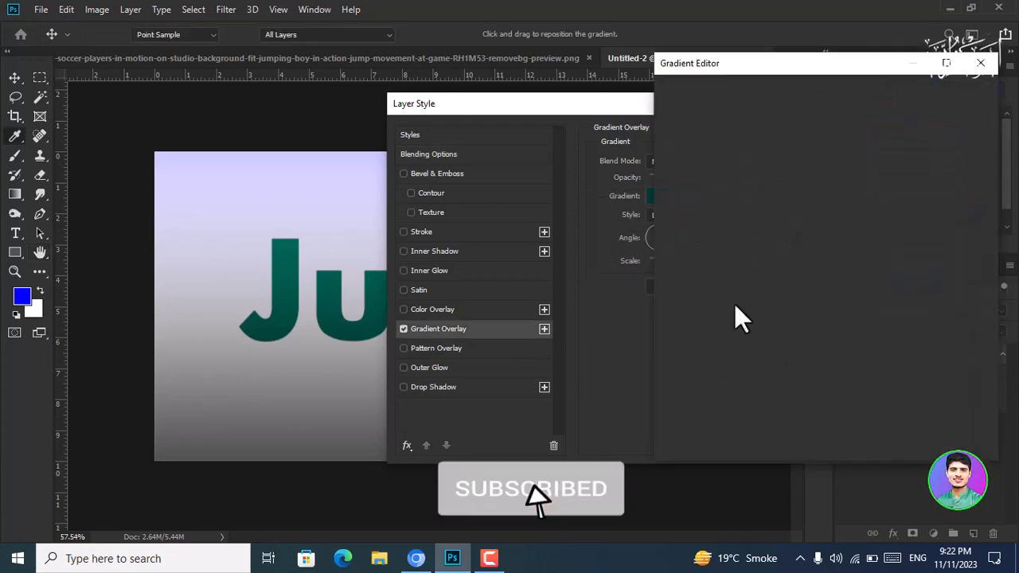
{"action": "left_click", "coordinate": [976, 357]}
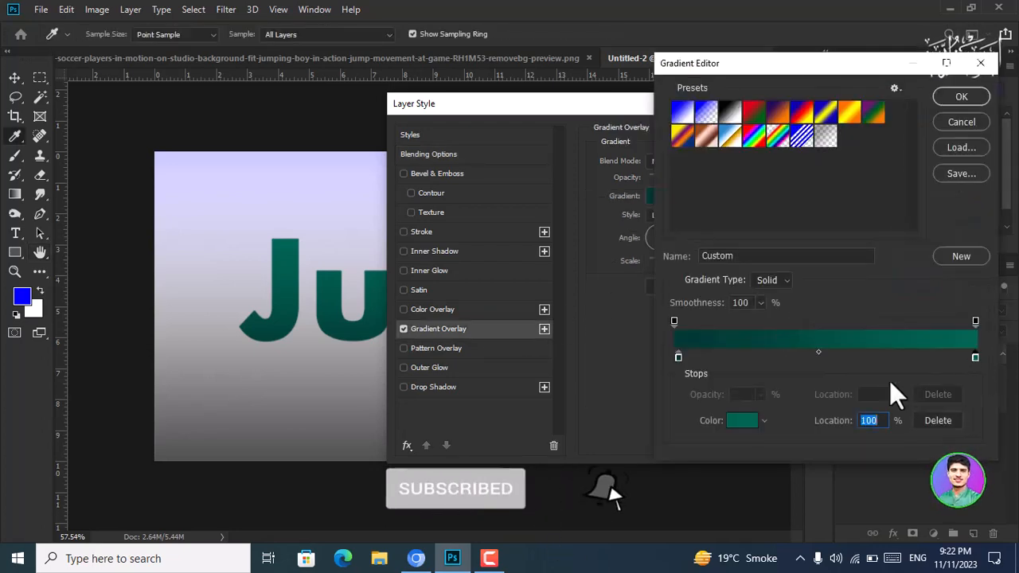
{"action": "left_click", "coordinate": [743, 421]}
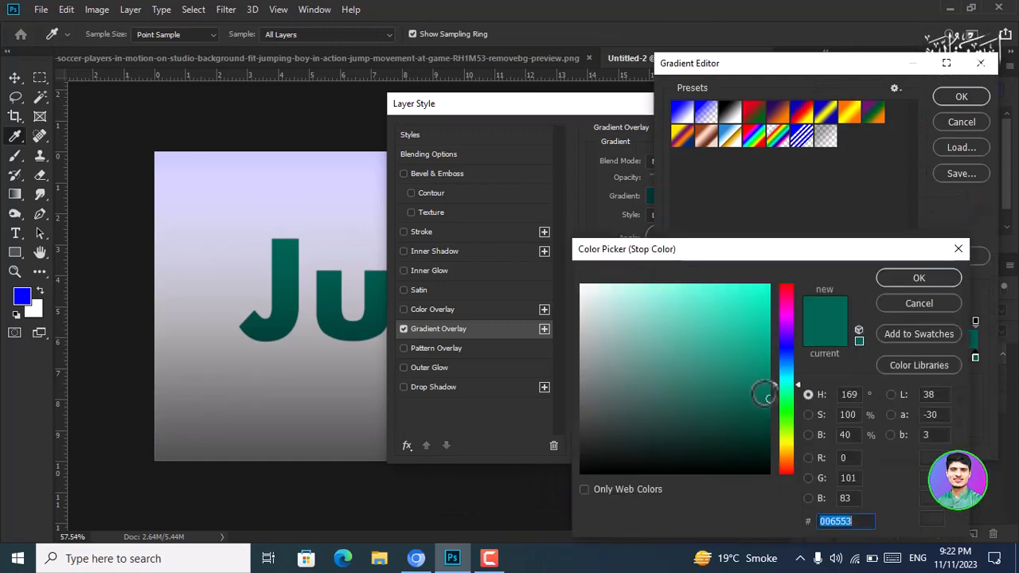
{"action": "left_click", "coordinate": [769, 408]}
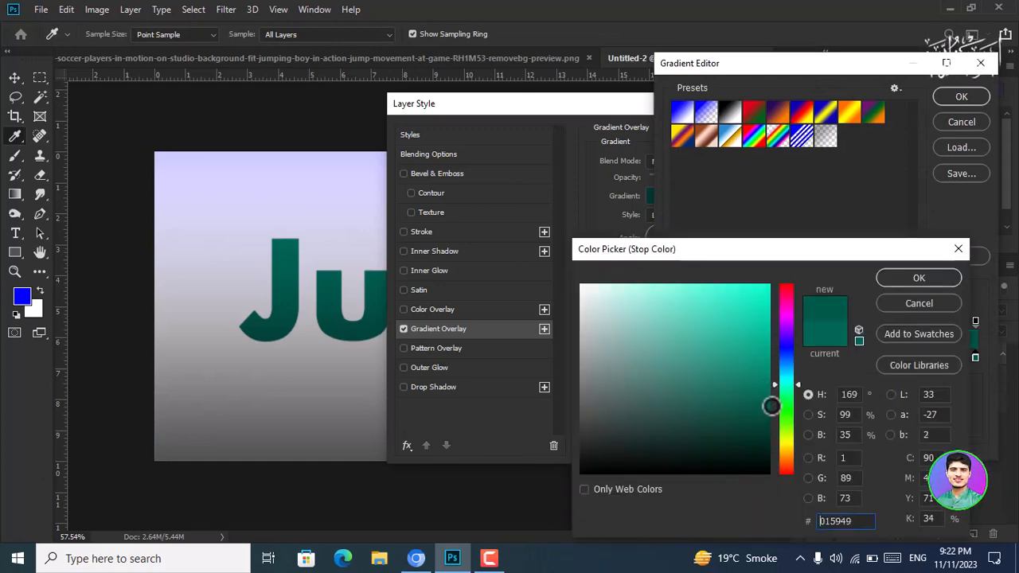
{"action": "left_click", "coordinate": [945, 274]}
{"action": "left_click", "coordinate": [975, 93]}
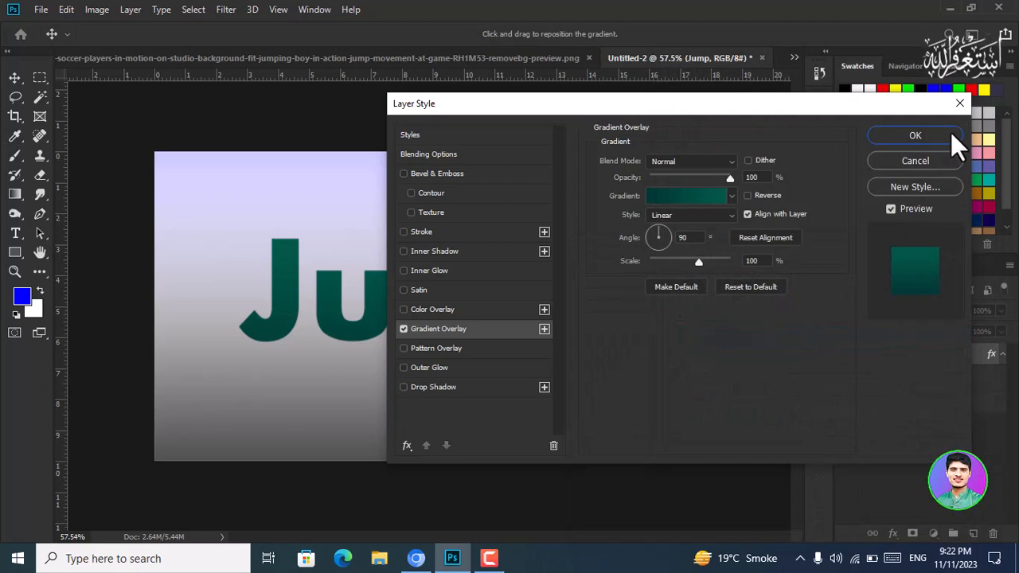
{"action": "key", "text": "Return"}
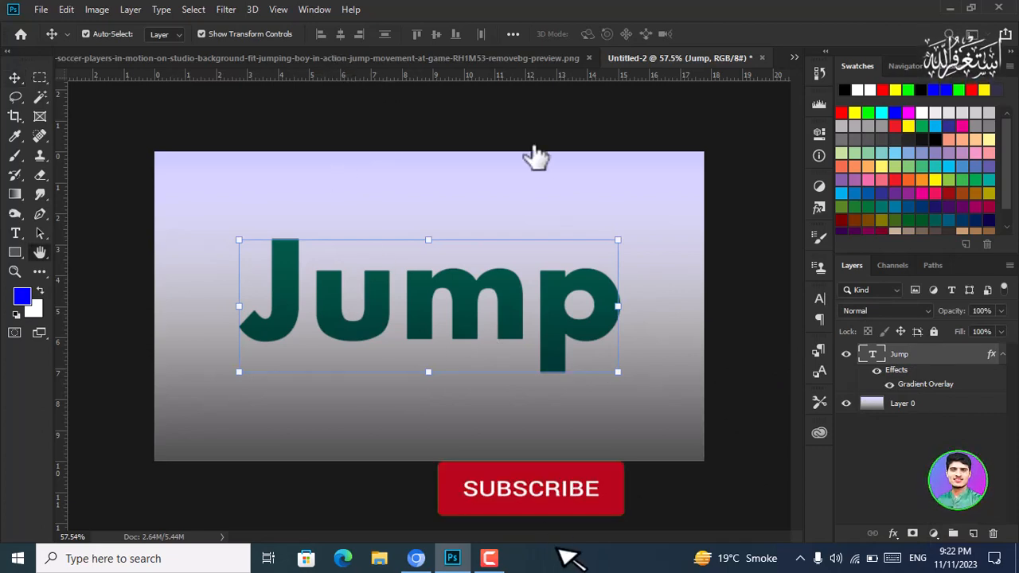
Step: Add a drop shadow to the Jump text layer with a size of 8 px and a distance of 6 px
{"action": "double_click", "coordinate": [947, 354]}
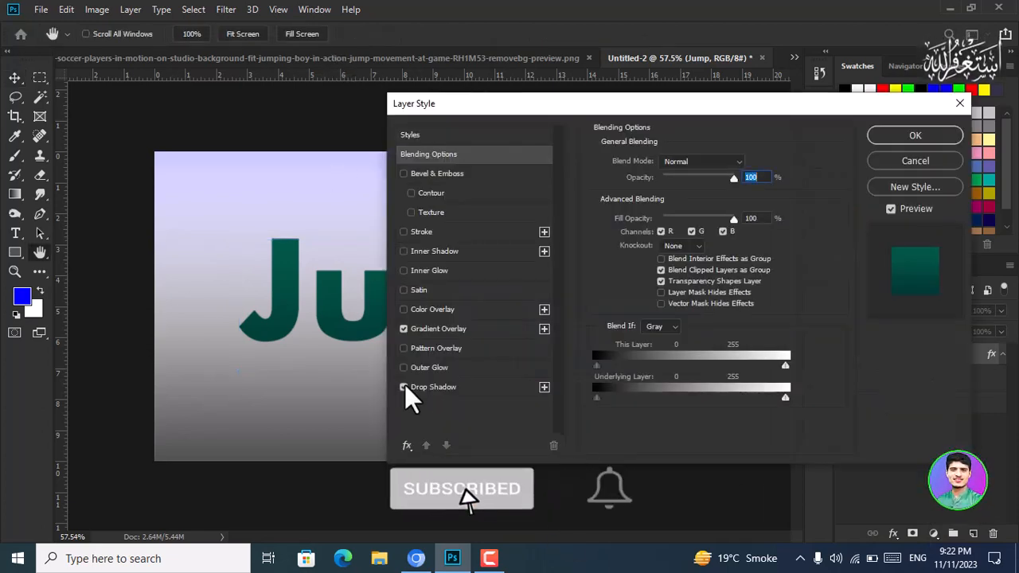
{"action": "left_click", "coordinate": [404, 385]}
{"action": "left_click", "coordinate": [478, 388]}
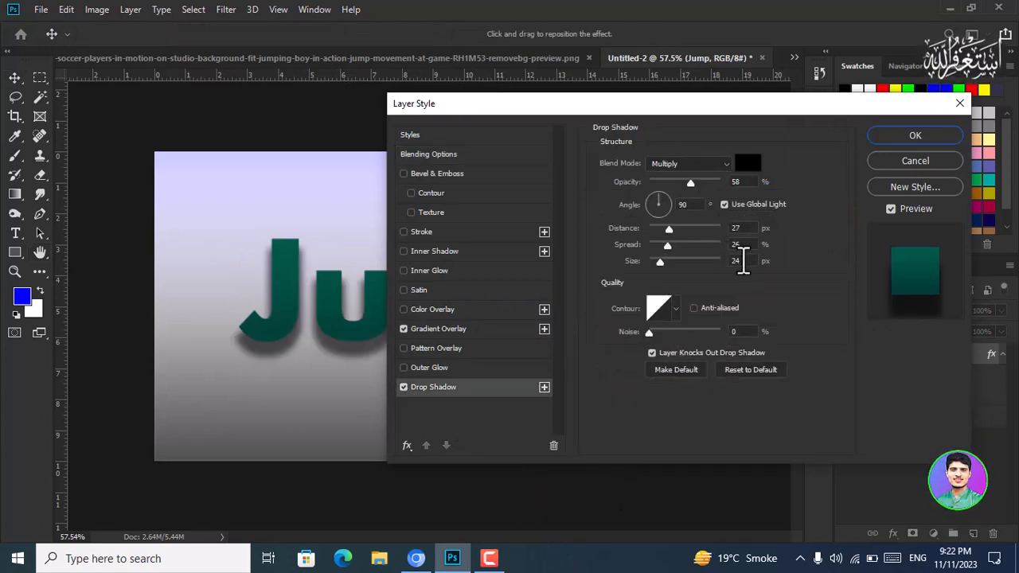
{"action": "double_click", "coordinate": [744, 260]}
{"action": "scroll", "coordinate": [744, 260], "scroll_direction": "down", "scroll_amount": 4}
{"action": "scroll", "coordinate": [744, 259], "scroll_direction": "down", "scroll_amount": 12}
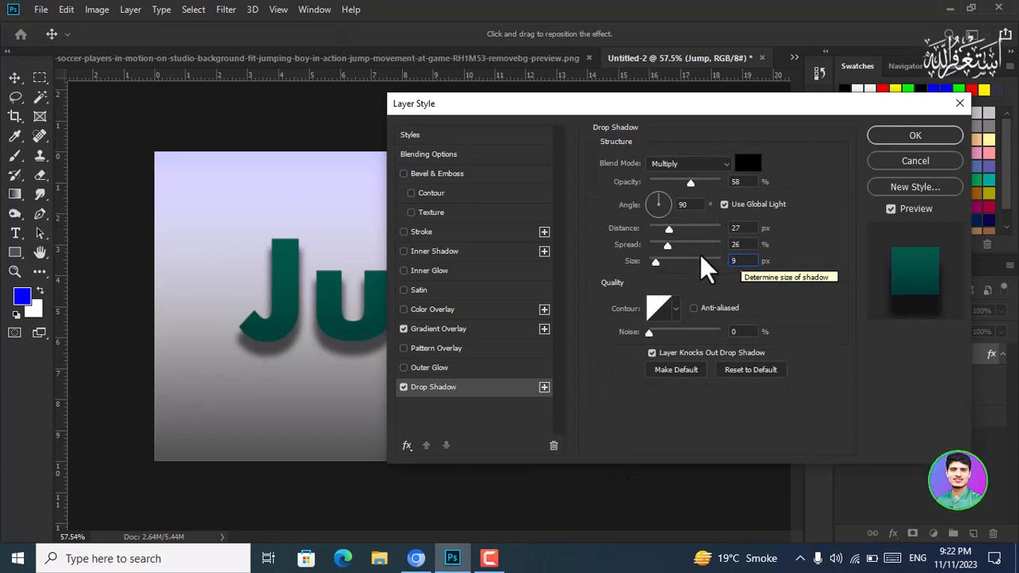
{"action": "left_click", "coordinate": [746, 229]}
{"action": "scroll", "coordinate": [746, 229], "scroll_direction": "down", "scroll_amount": 1}
{"action": "scroll", "coordinate": [745, 229], "scroll_direction": "down", "scroll_amount": 20}
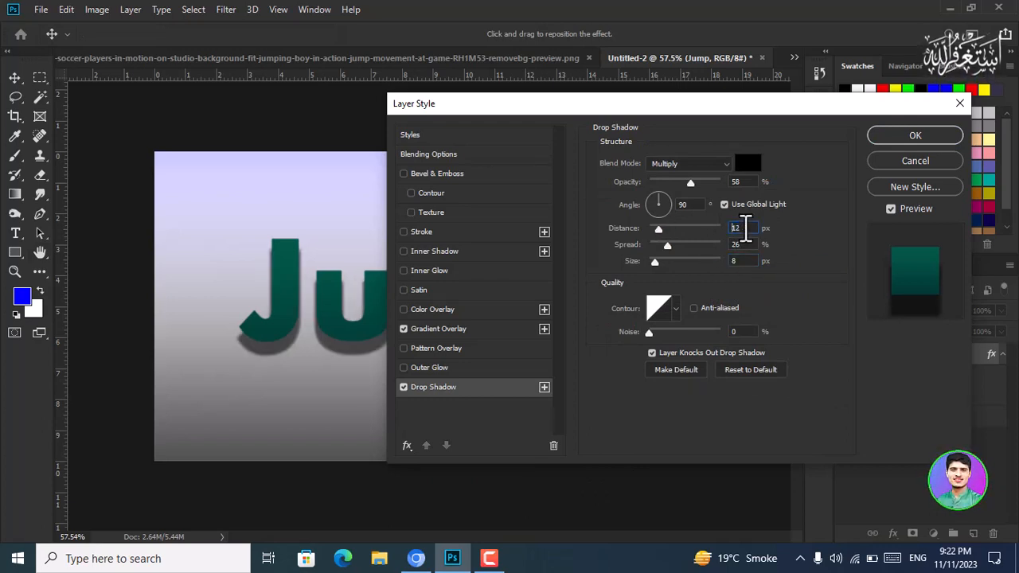
{"action": "scroll", "coordinate": [745, 228], "scroll_direction": "up", "scroll_amount": 1}
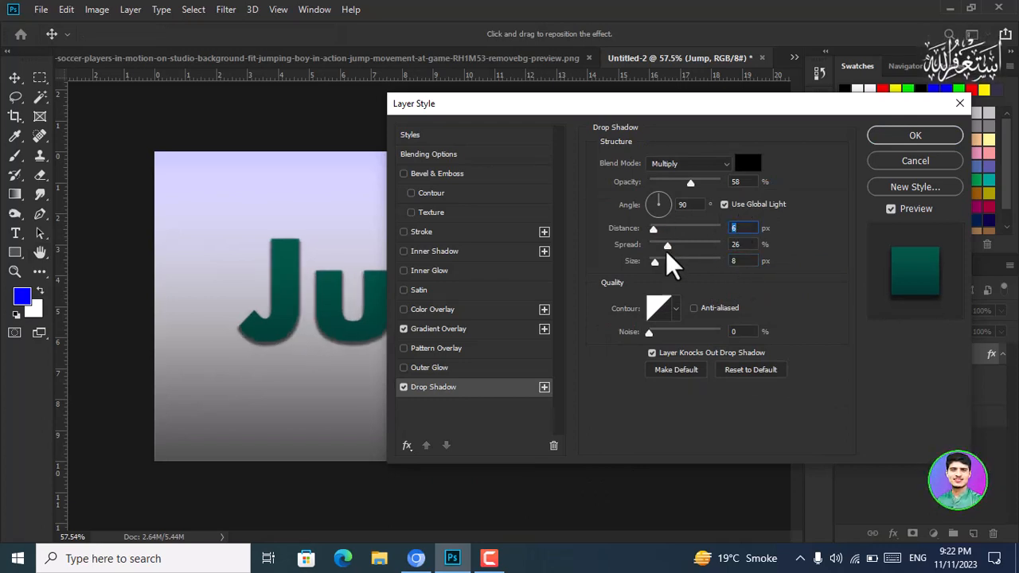
Step: Set the drop shadow's opacity to 50% and spread to 4%, fine-tune its size, and apply the layer style
{"action": "left_click_drag", "start_coordinate": [689, 185], "coordinate": [682, 211]}
{"action": "left_click", "coordinate": [735, 245]}
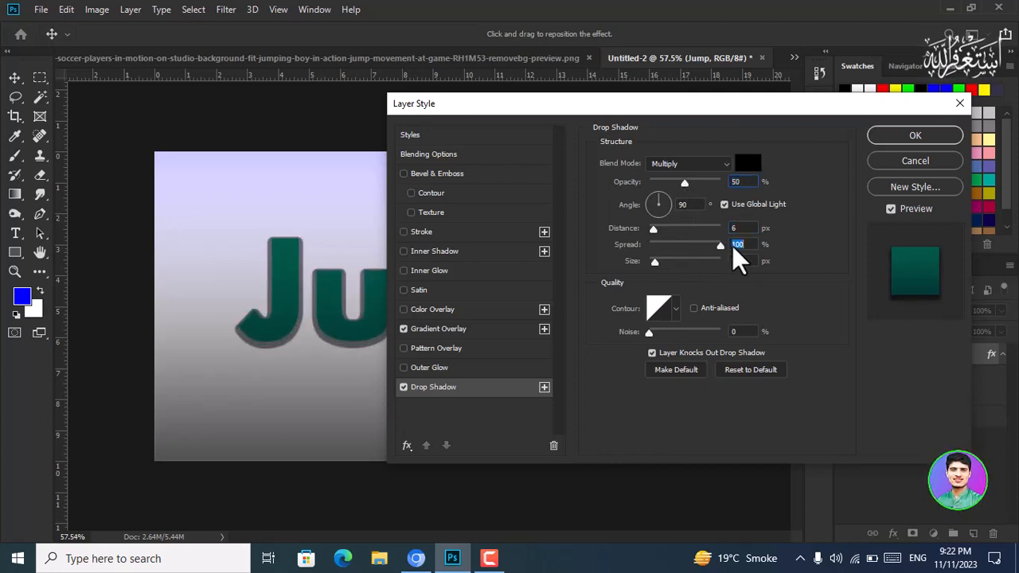
{"action": "scroll", "coordinate": [735, 245], "scroll_direction": "down", "scroll_amount": 20}
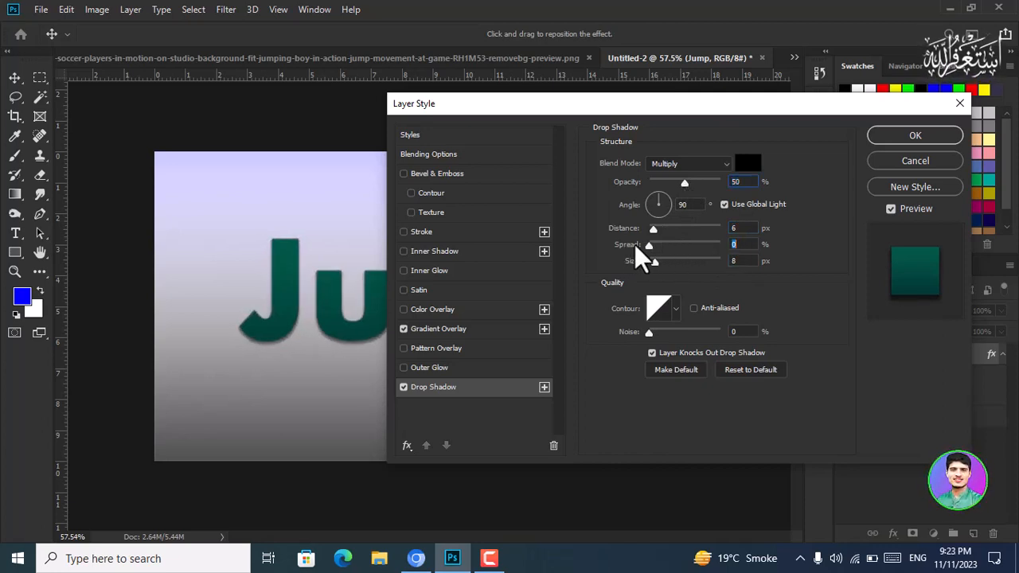
{"action": "left_click", "coordinate": [651, 244]}
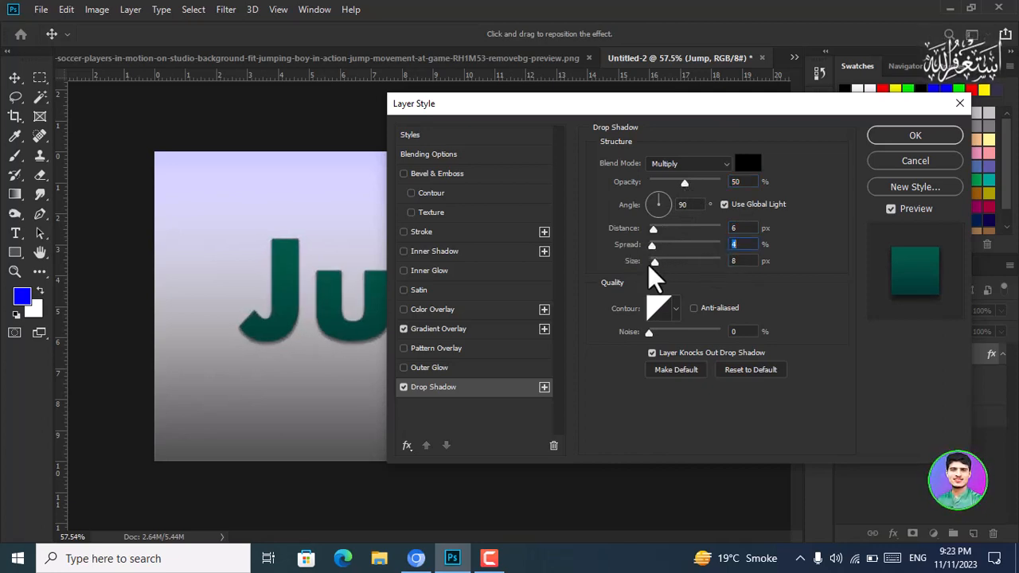
{"action": "left_click_drag", "start_coordinate": [656, 262], "coordinate": [657, 232]}
{"action": "left_click", "coordinate": [916, 137]}
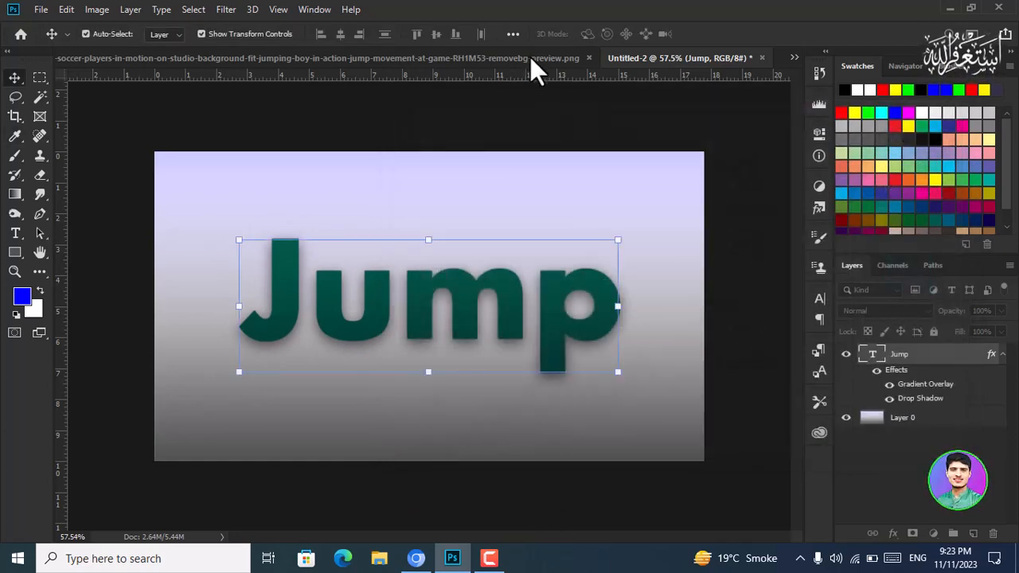
Step: Bring the cut-out soccer player from its own document into Untitled-2, placed over the middle of the Jump text
{"action": "left_click", "coordinate": [530, 58]}
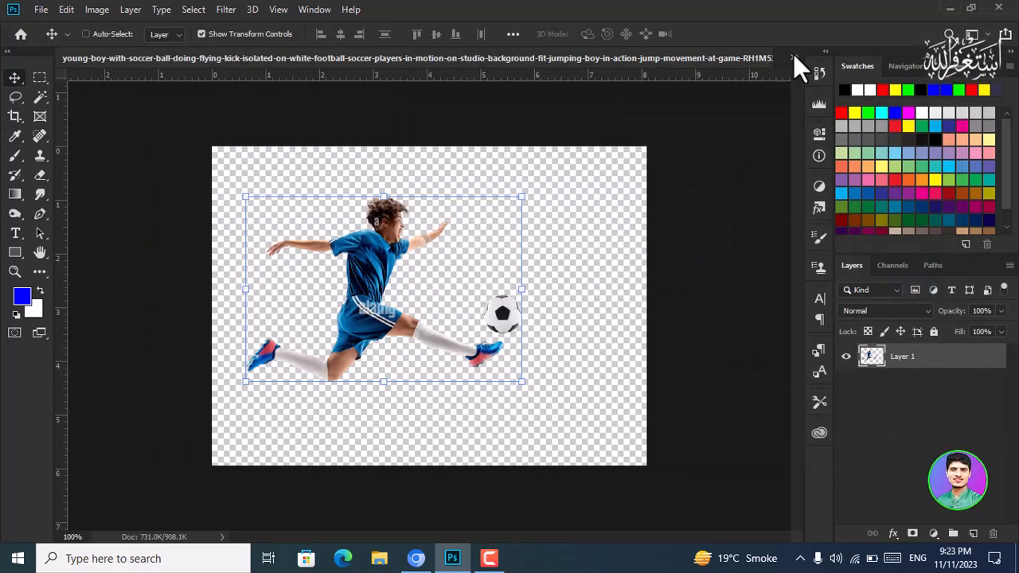
{"action": "left_click", "coordinate": [794, 58]}
{"action": "left_click", "coordinate": [473, 106]}
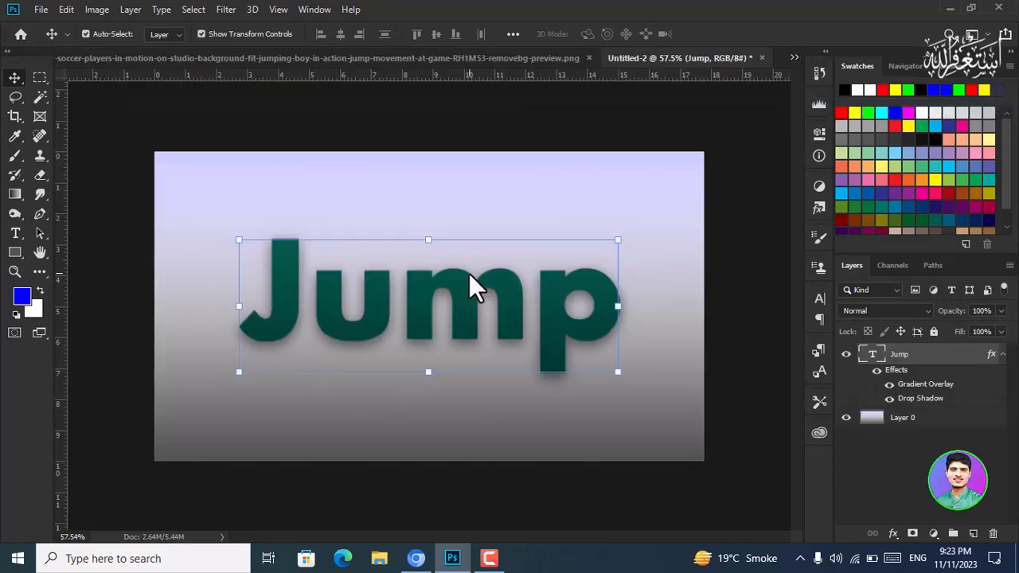
{"action": "left_click_drag", "start_coordinate": [473, 287], "coordinate": [482, 319]}
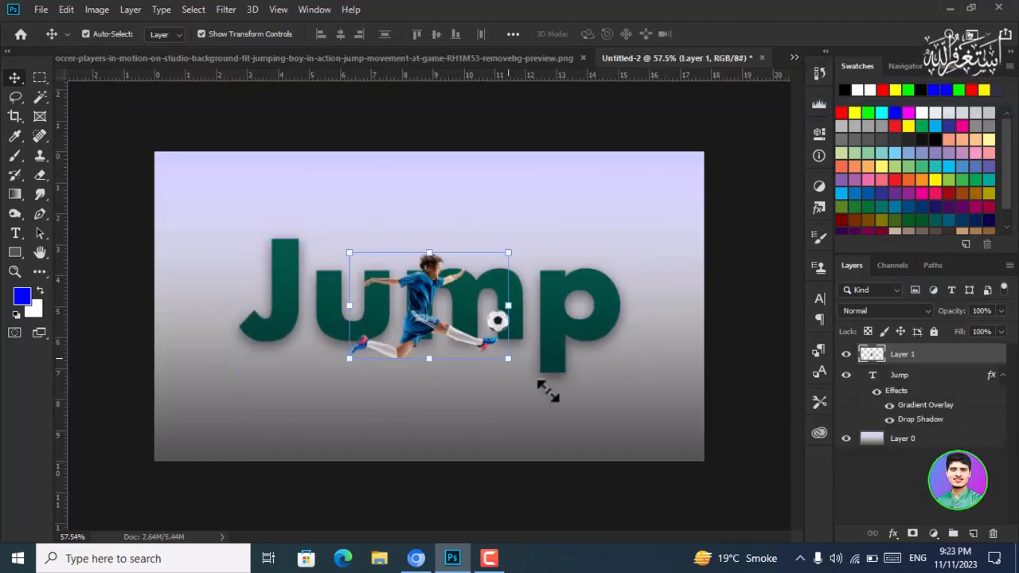
Step: Scale the soccer player to 147.75% and position him over the letters "Jum" with his head above the text
{"action": "left_click_drag", "start_coordinate": [548, 390], "coordinate": [581, 413]}
{"action": "left_click_drag", "start_coordinate": [458, 344], "coordinate": [385, 314]}
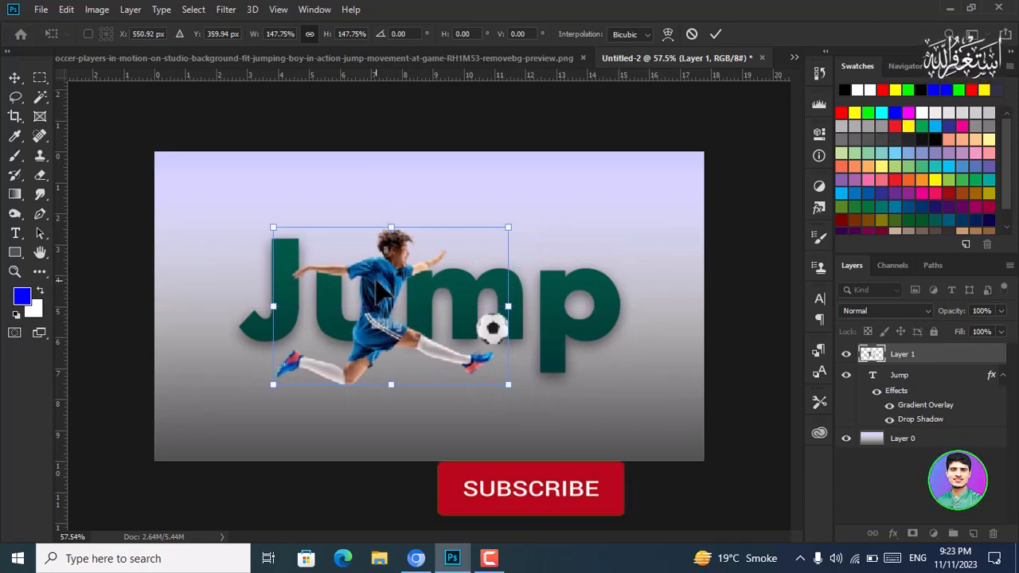
{"action": "left_click_drag", "start_coordinate": [380, 289], "coordinate": [378, 269]}
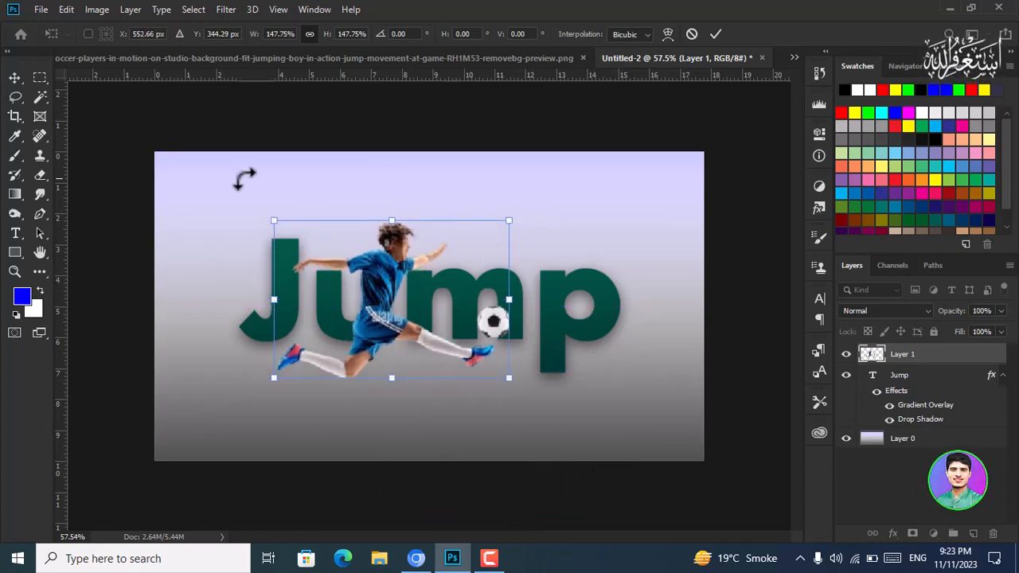
{"action": "left_click", "coordinate": [23, 84]}
Step: Nudge the soccer player layer slightly upwards by a few pixels
{"action": "key", "text": "Up"}
{"action": "key", "text": "Up"}
{"action": "key", "text": "Up"}
{"action": "key", "text": "Up"}
{"action": "key", "text": "Up"}
{"action": "key", "text": "Up"}
{"action": "key", "text": "Up"}
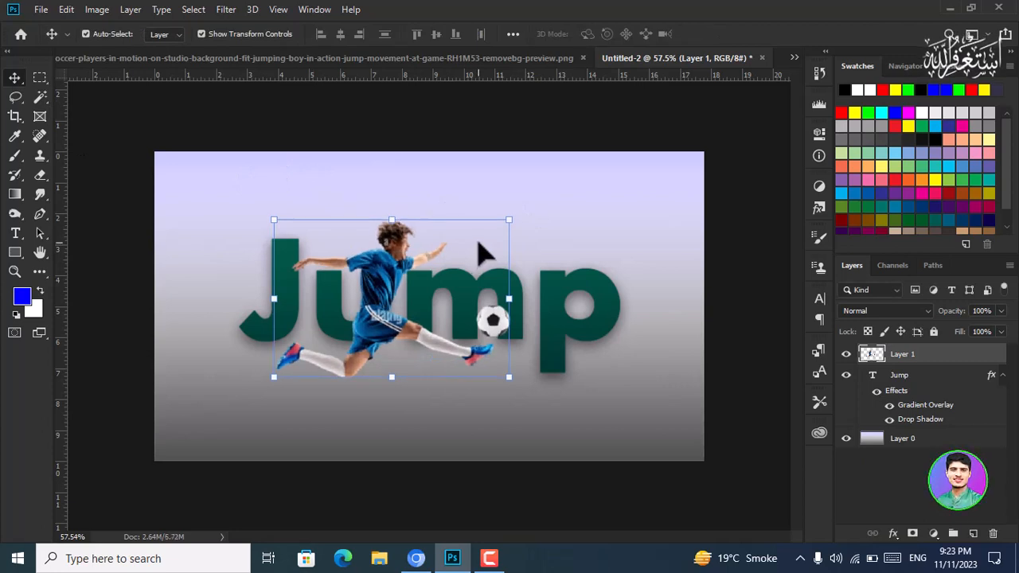
{"action": "key", "text": "Down"}
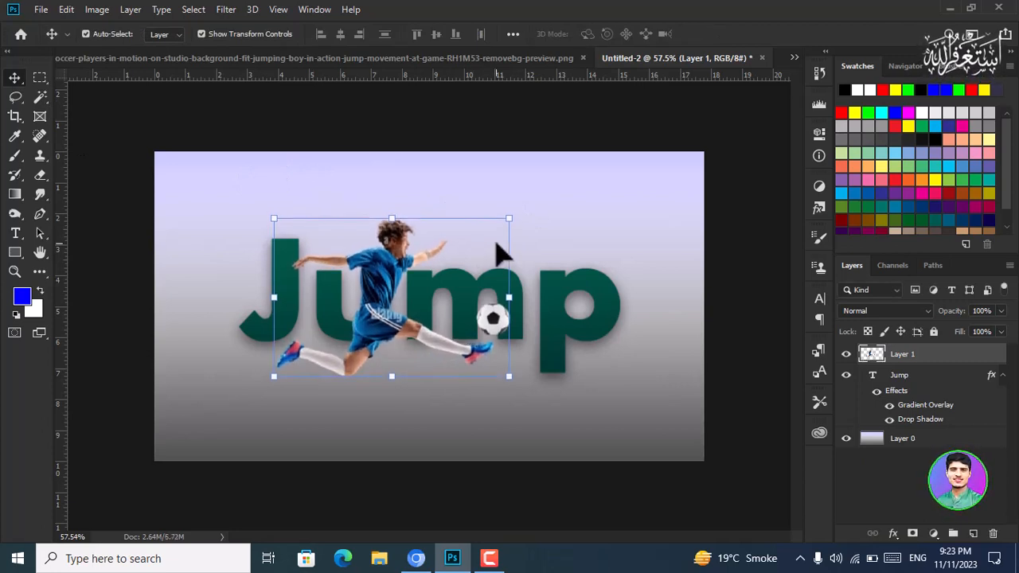
Step: Stretch the soccer player's height to 106.52% and narrow the width to 96.53%
{"action": "left_click", "coordinate": [395, 209]}
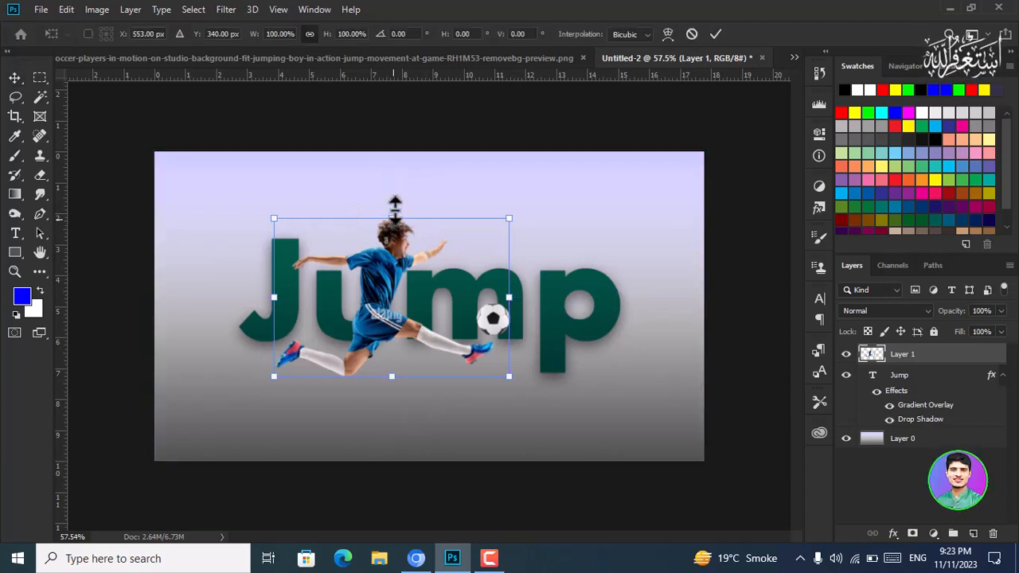
{"action": "left_click_drag", "start_coordinate": [395, 209], "coordinate": [395, 199]}
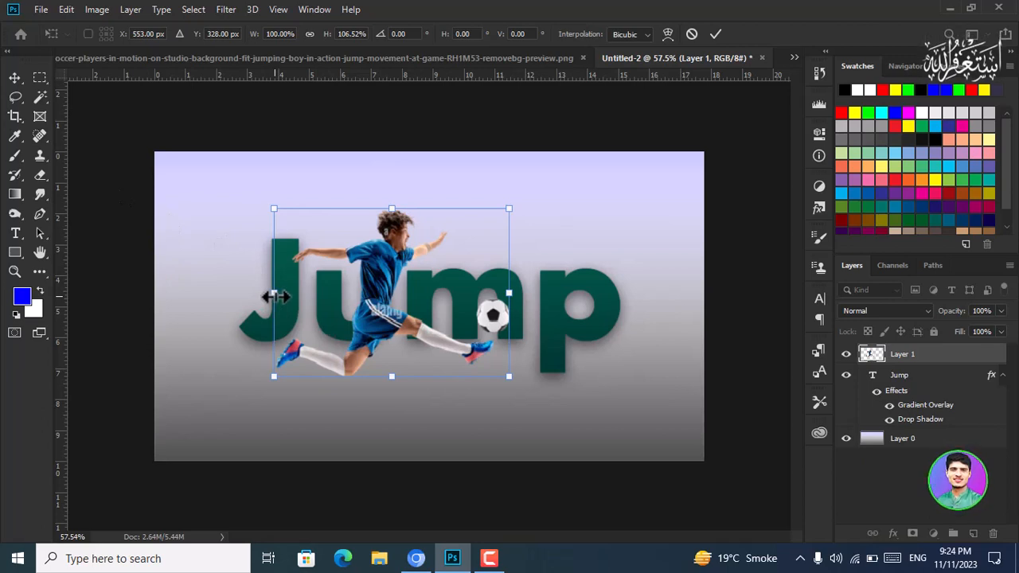
{"action": "left_click_drag", "start_coordinate": [273, 296], "coordinate": [283, 293]}
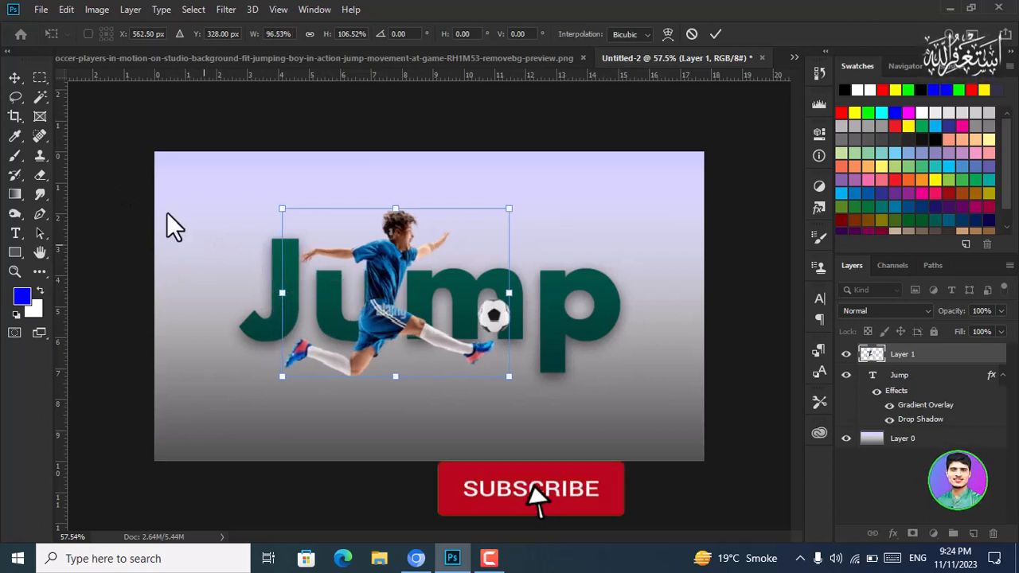
{"action": "left_click", "coordinate": [13, 78]}
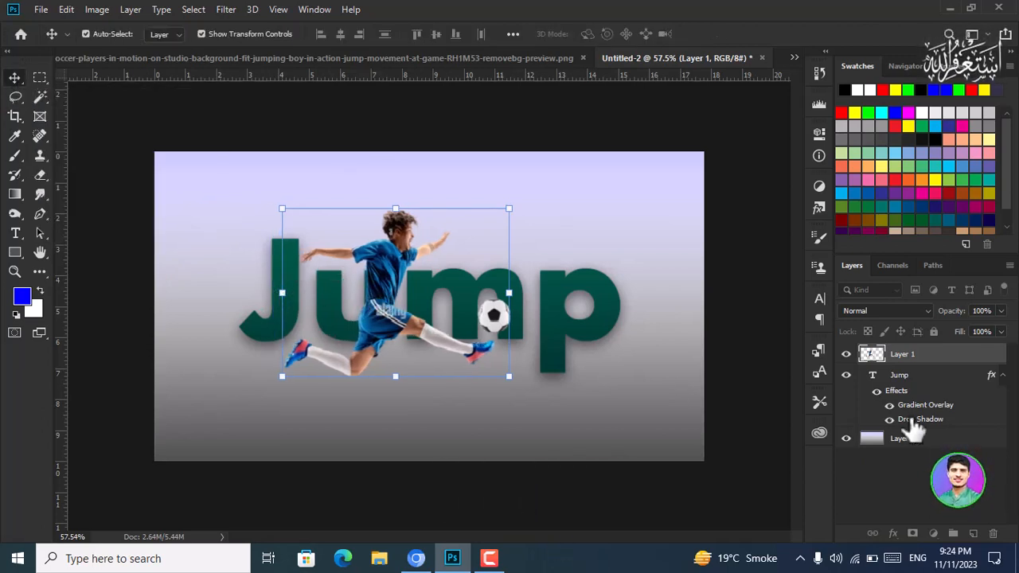
Step: Create a clipping mask so that the soccer player layer is clipped to the Jump text layer
{"action": "right_click", "coordinate": [937, 365]}
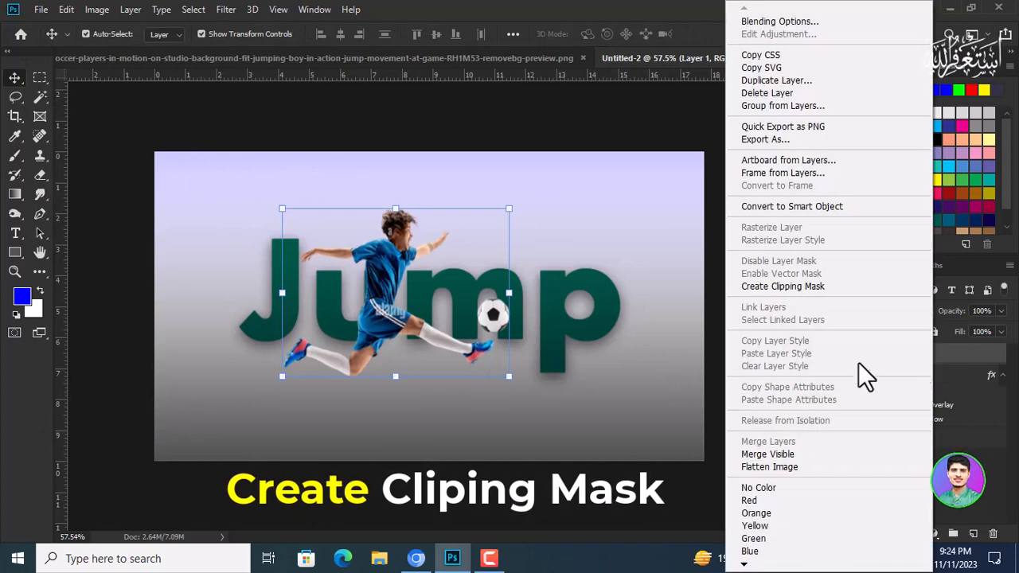
{"action": "left_click", "coordinate": [815, 289]}
Step: Duplicate the soccer player layer and give the copy a layer mask inverted to black
{"action": "key", "text": "ctrl+j"}
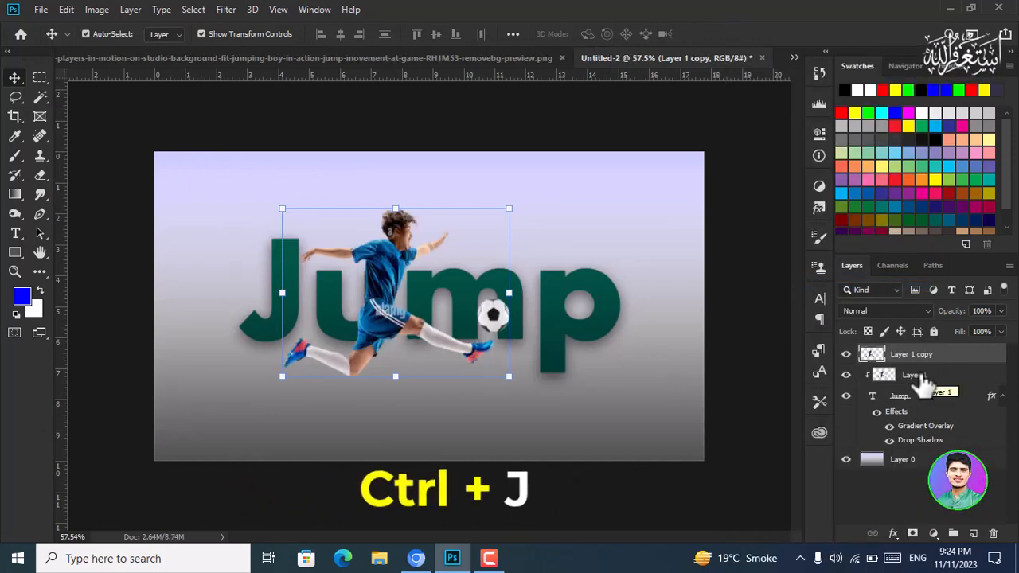
{"action": "left_click", "coordinate": [912, 532]}
{"action": "key", "text": "ctrl+i"}
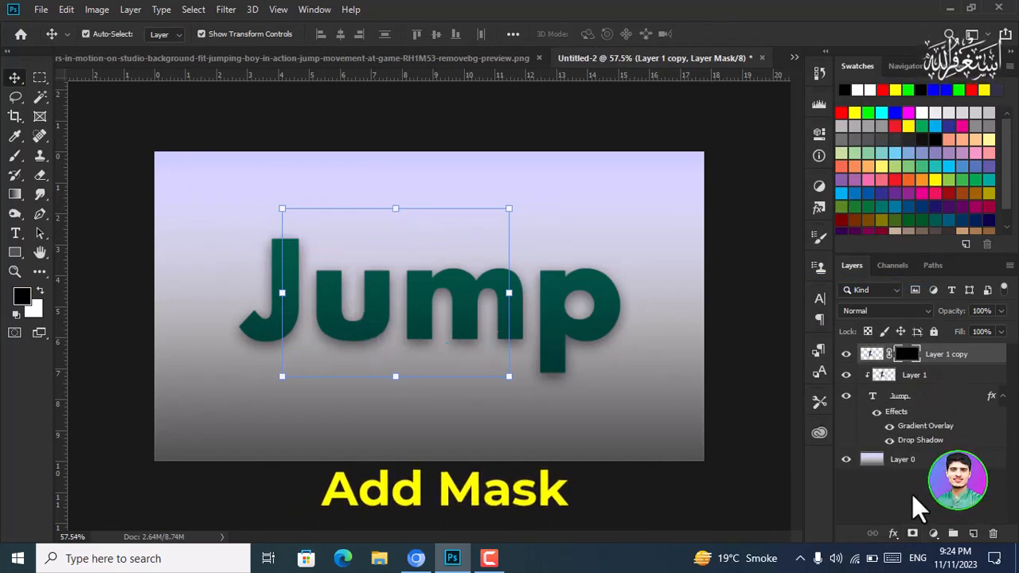
Step: Paint white on the Layer 1 copy mask with a brush enlarged to 40 px to reveal the whole soccer player and the ball over the text
{"action": "left_click", "coordinate": [40, 292]}
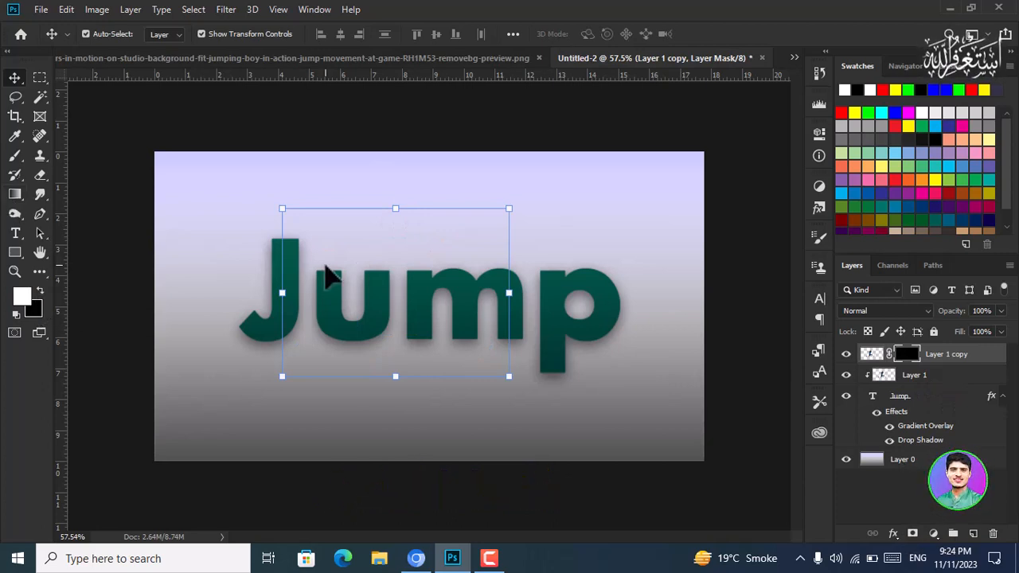
{"action": "left_click", "coordinate": [17, 142]}
{"action": "left_click", "coordinate": [16, 158]}
{"action": "left_click", "coordinate": [876, 355]}
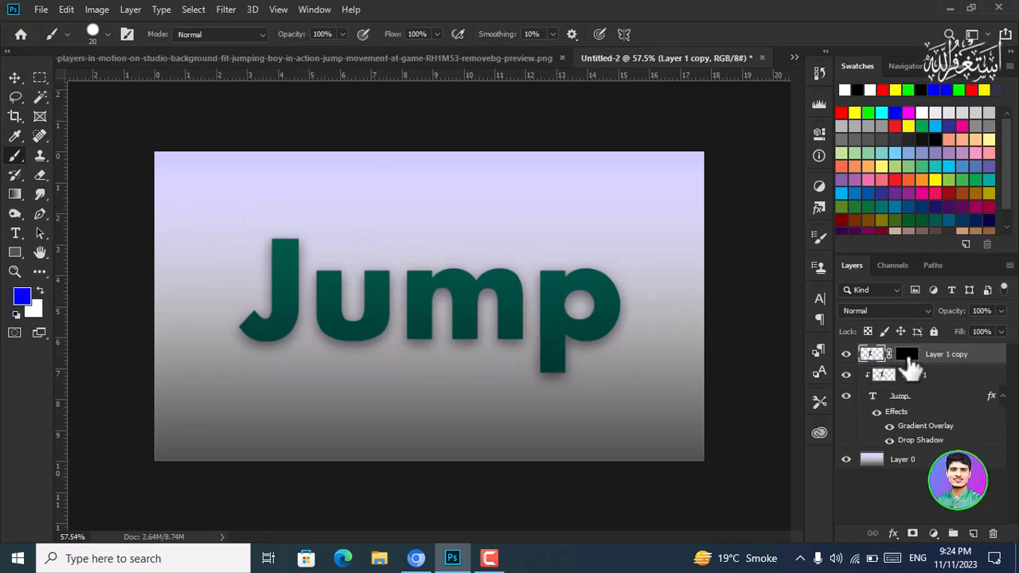
{"action": "left_click", "coordinate": [908, 356]}
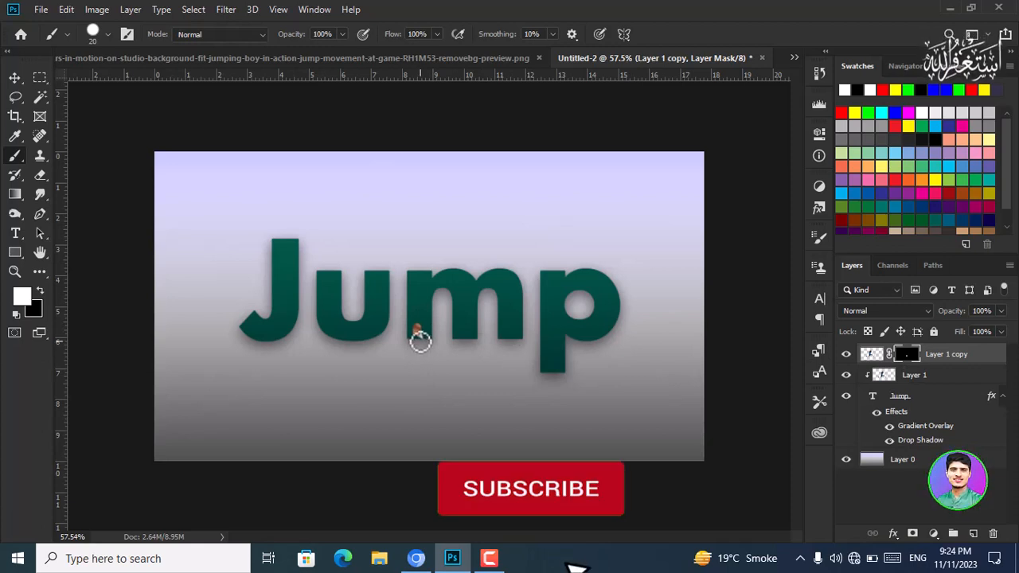
{"action": "key", "text": "bracketright"}
{"action": "key", "text": "bracketright"}
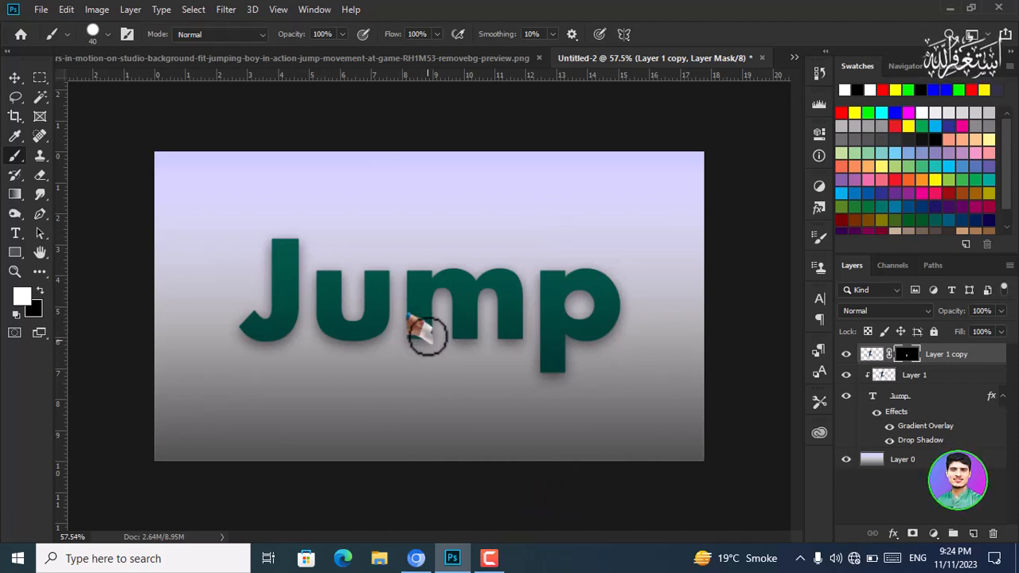
{"action": "mouse_move", "coordinate": [426, 330]}
{"action": "left_mouse_down"}
{"action": "mouse_move", "coordinate": [458, 376]}
{"action": "mouse_move", "coordinate": [458, 345]}
{"action": "mouse_move", "coordinate": [472, 360]}
{"action": "mouse_move", "coordinate": [472, 351]}
{"action": "mouse_move", "coordinate": [491, 359]}
{"action": "mouse_move", "coordinate": [494, 349]}
{"action": "mouse_move", "coordinate": [456, 349]}
{"action": "mouse_move", "coordinate": [436, 333]}
{"action": "mouse_move", "coordinate": [439, 362]}
{"action": "mouse_move", "coordinate": [426, 350]}
{"action": "mouse_move", "coordinate": [487, 321]}
{"action": "left_mouse_up"}
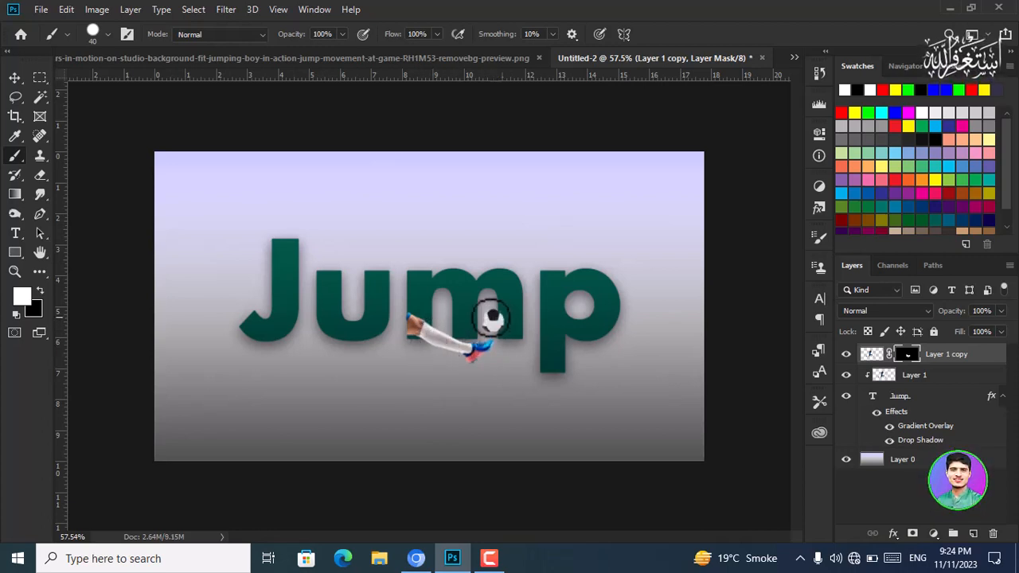
{"action": "left_click_drag", "start_coordinate": [483, 306], "coordinate": [502, 317]}
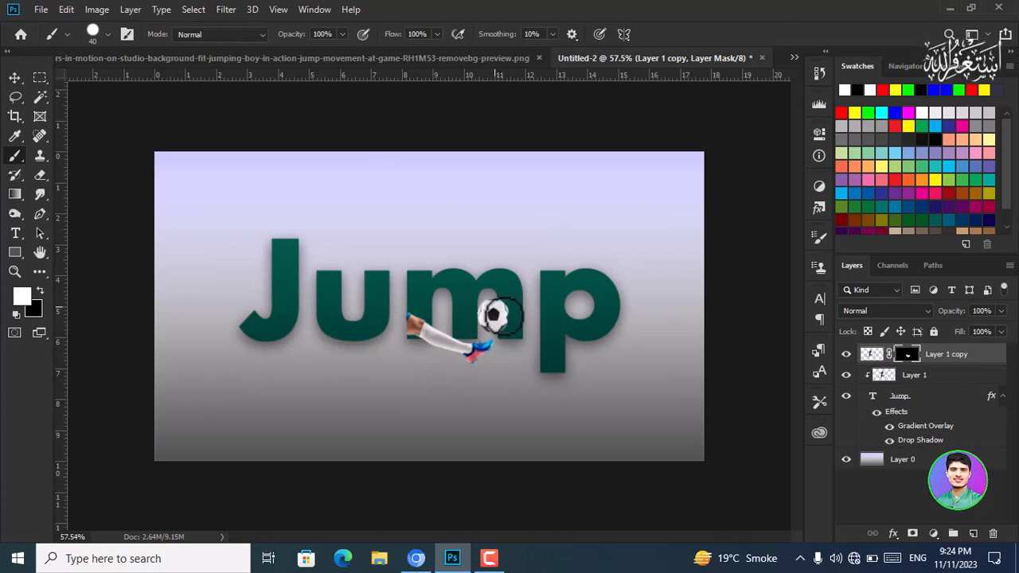
{"action": "mouse_move", "coordinate": [388, 318]}
{"action": "left_mouse_down"}
{"action": "mouse_move", "coordinate": [382, 276]}
{"action": "mouse_move", "coordinate": [383, 315]}
{"action": "mouse_move", "coordinate": [385, 235]}
{"action": "mouse_move", "coordinate": [421, 202]}
{"action": "mouse_move", "coordinate": [379, 237]}
{"action": "mouse_move", "coordinate": [404, 241]}
{"action": "mouse_move", "coordinate": [366, 258]}
{"action": "mouse_move", "coordinate": [409, 249]}
{"action": "mouse_move", "coordinate": [382, 264]}
{"action": "mouse_move", "coordinate": [402, 259]}
{"action": "mouse_move", "coordinate": [394, 266]}
{"action": "mouse_move", "coordinate": [475, 226]}
{"action": "mouse_move", "coordinate": [330, 252]}
{"action": "mouse_move", "coordinate": [352, 258]}
{"action": "mouse_move", "coordinate": [321, 265]}
{"action": "mouse_move", "coordinate": [314, 248]}
{"action": "mouse_move", "coordinate": [307, 275]}
{"action": "mouse_move", "coordinate": [371, 328]}
{"action": "mouse_move", "coordinate": [294, 376]}
{"action": "mouse_move", "coordinate": [316, 342]}
{"action": "mouse_move", "coordinate": [296, 352]}
{"action": "mouse_move", "coordinate": [277, 376]}
{"action": "left_mouse_up"}
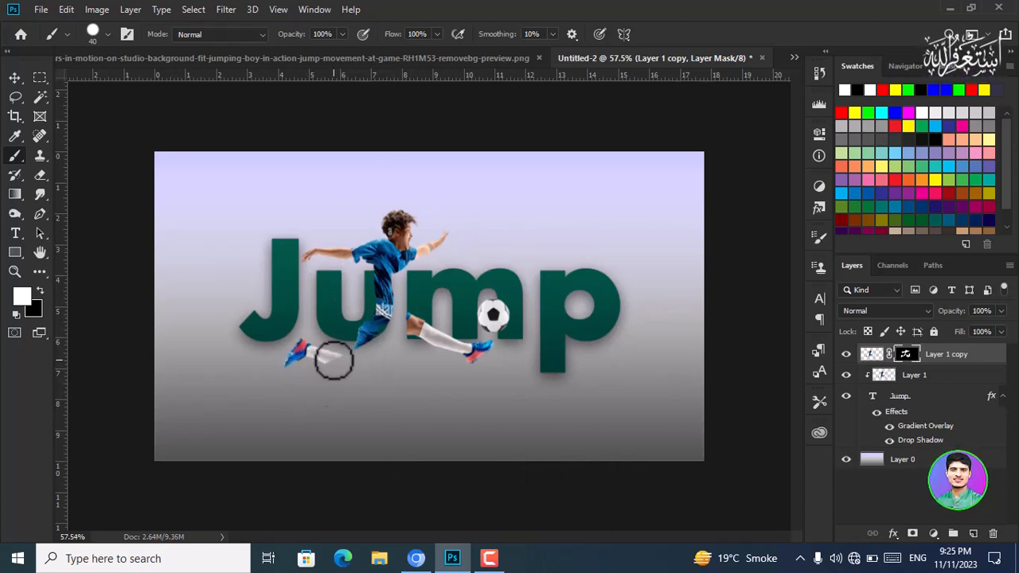
{"action": "mouse_move", "coordinate": [334, 362]}
{"action": "left_mouse_down"}
{"action": "mouse_move", "coordinate": [366, 361]}
{"action": "mouse_move", "coordinate": [368, 352]}
{"action": "left_mouse_up"}
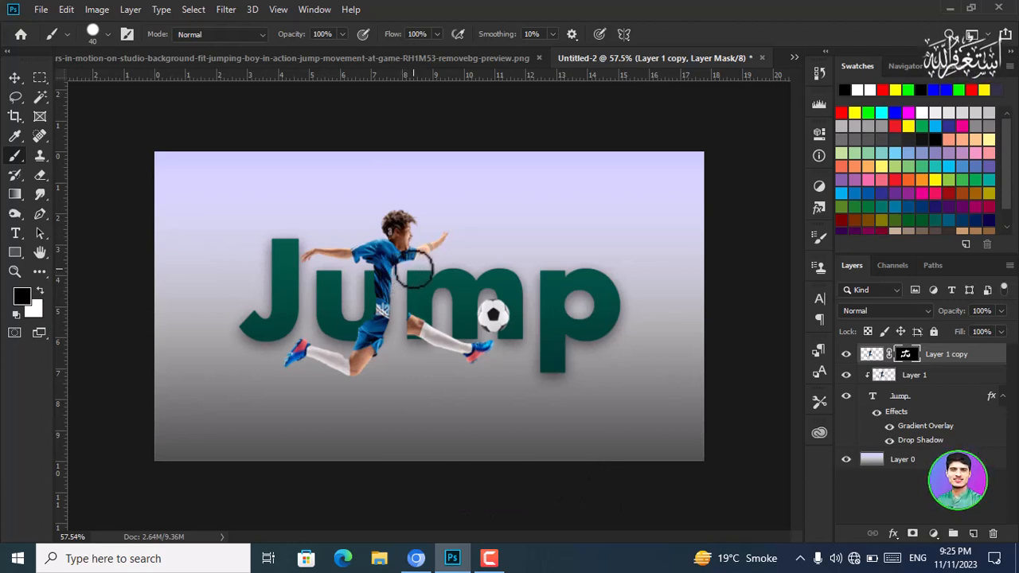
Step: Hide the edge of the player's shirt beside the "m" with black on the mask and restore it with white
{"action": "left_click", "coordinate": [36, 307]}
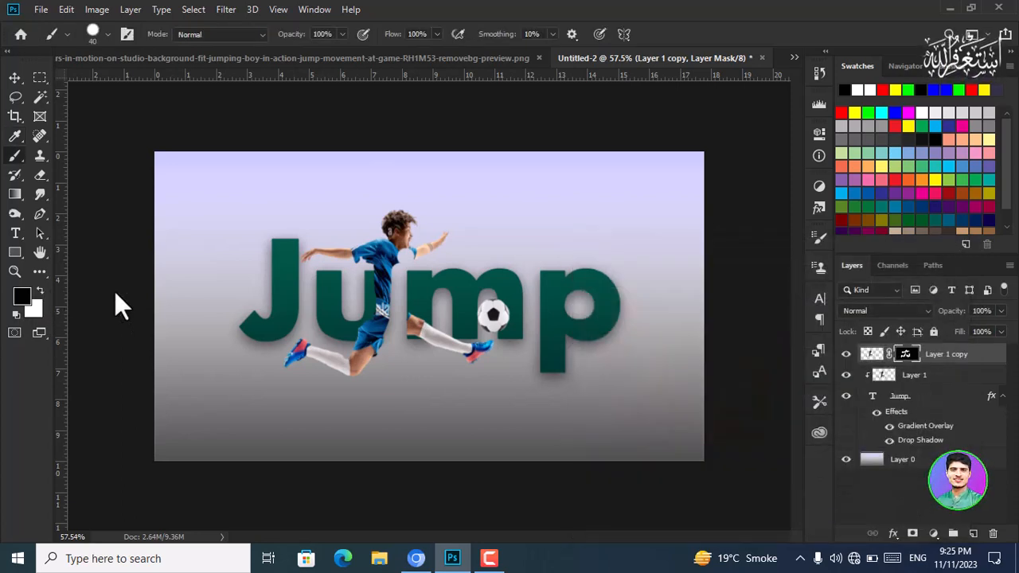
{"action": "left_click", "coordinate": [39, 291]}
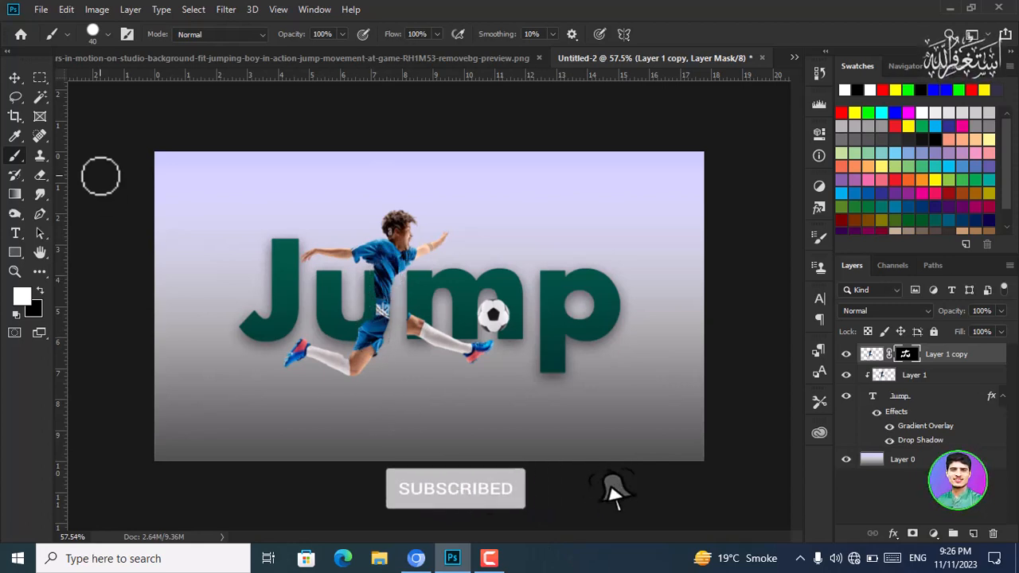
{"action": "left_click", "coordinate": [16, 80]}
{"action": "scroll", "coordinate": [415, 337], "scroll_direction": "down", "scroll_amount": 3}
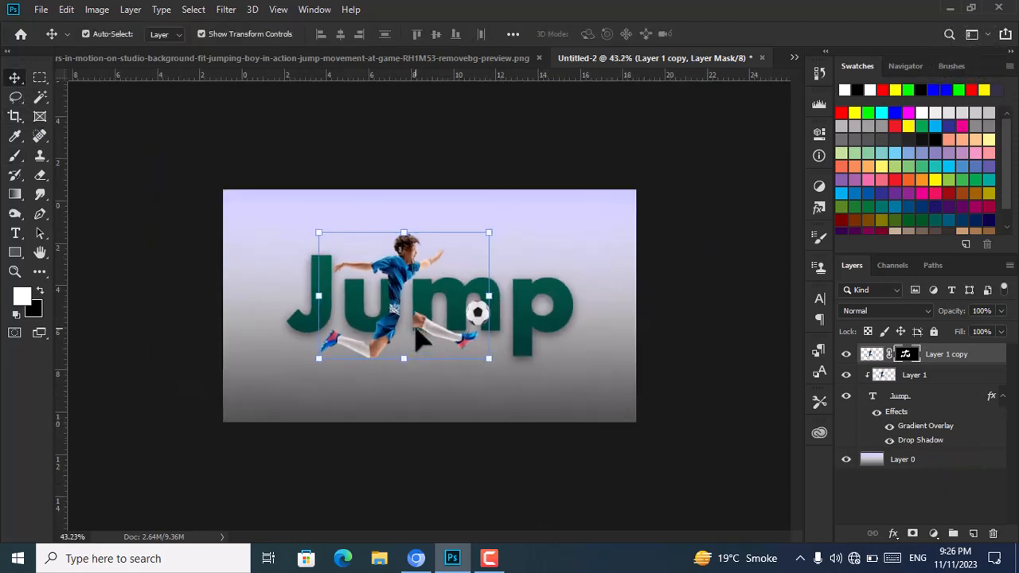
{"action": "scroll", "coordinate": [417, 329], "scroll_direction": "up", "scroll_amount": 4}
{"action": "scroll", "coordinate": [419, 338], "scroll_direction": "down", "scroll_amount": 2}
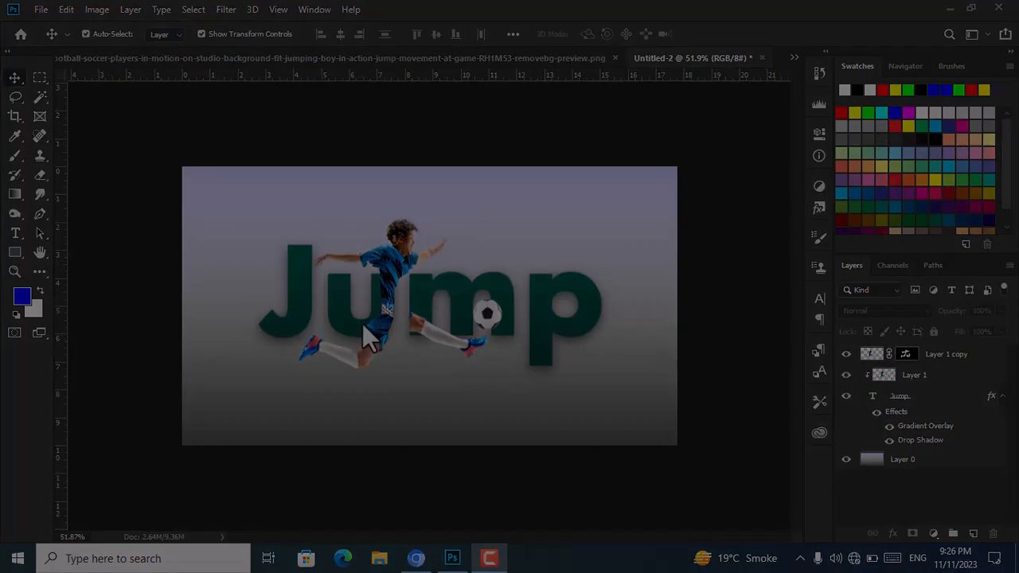